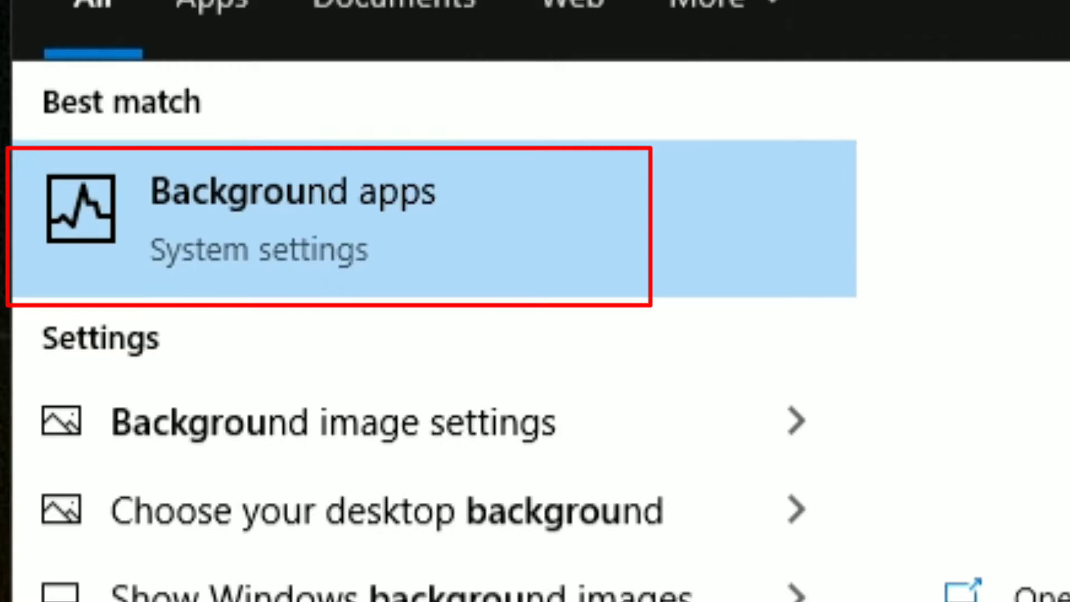
- Open the Background apps settings, turn off letting apps run in the background, and close Settings
click(411, 239)
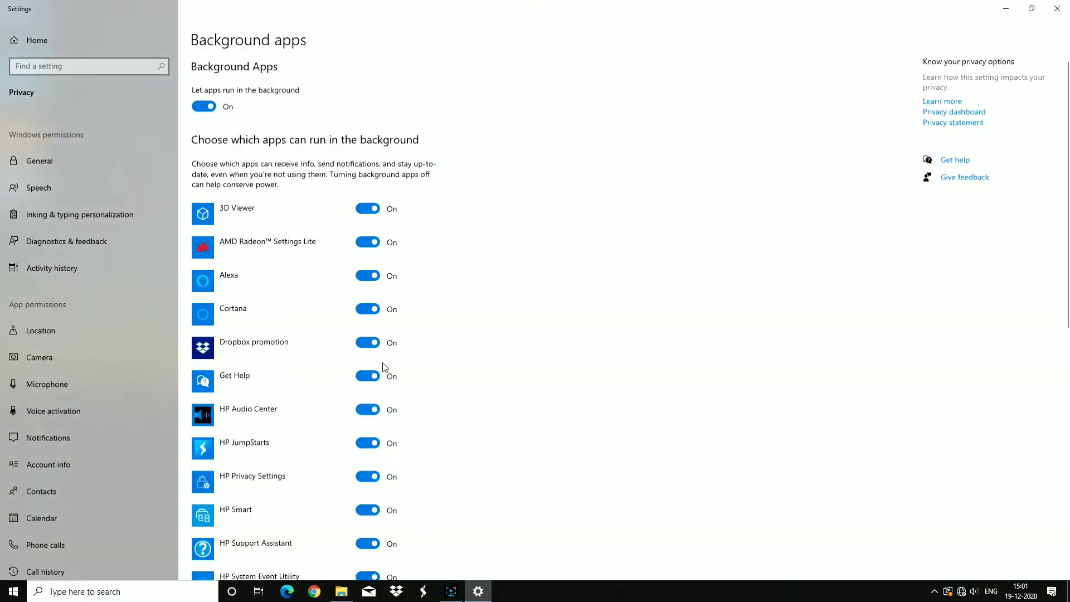
scroll(674, 497, down, 10)
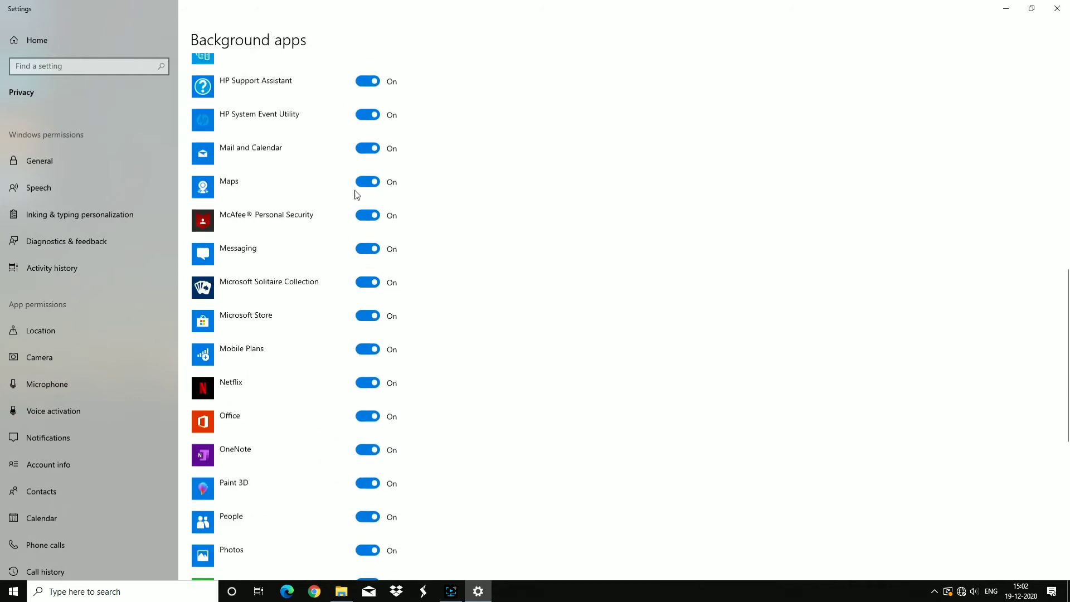
scroll(666, 535, down, 6)
scroll(429, 392, up, 16)
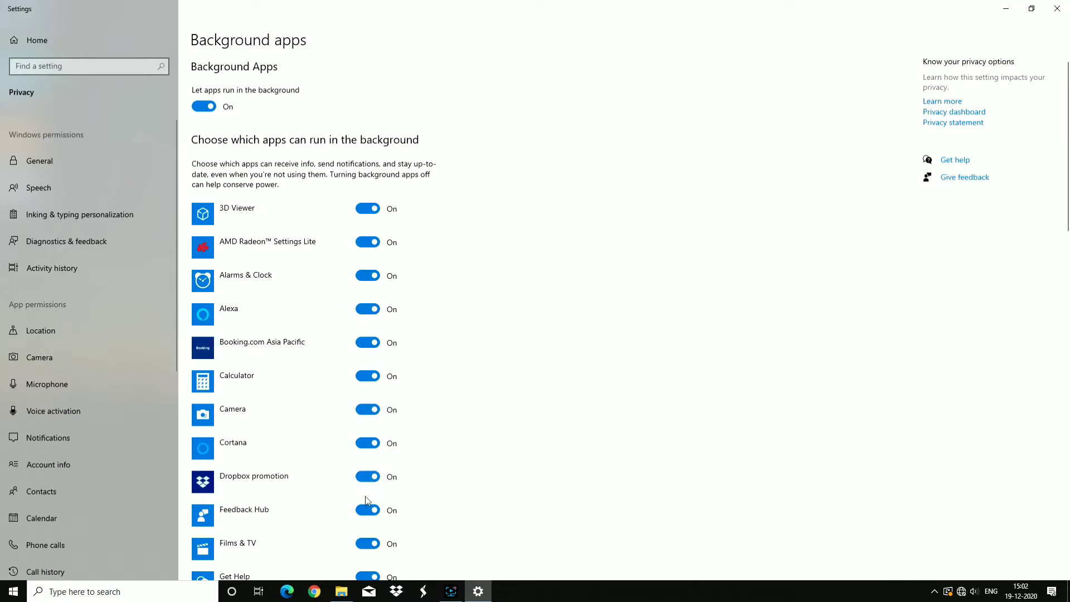
scroll(429, 469, down, 5)
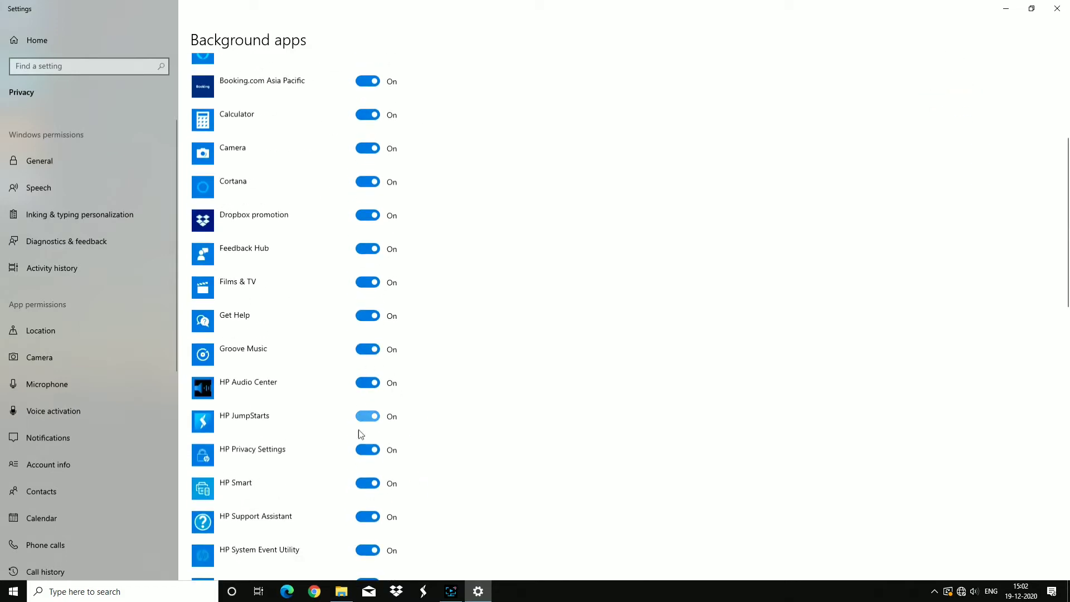
scroll(361, 434, up, 5)
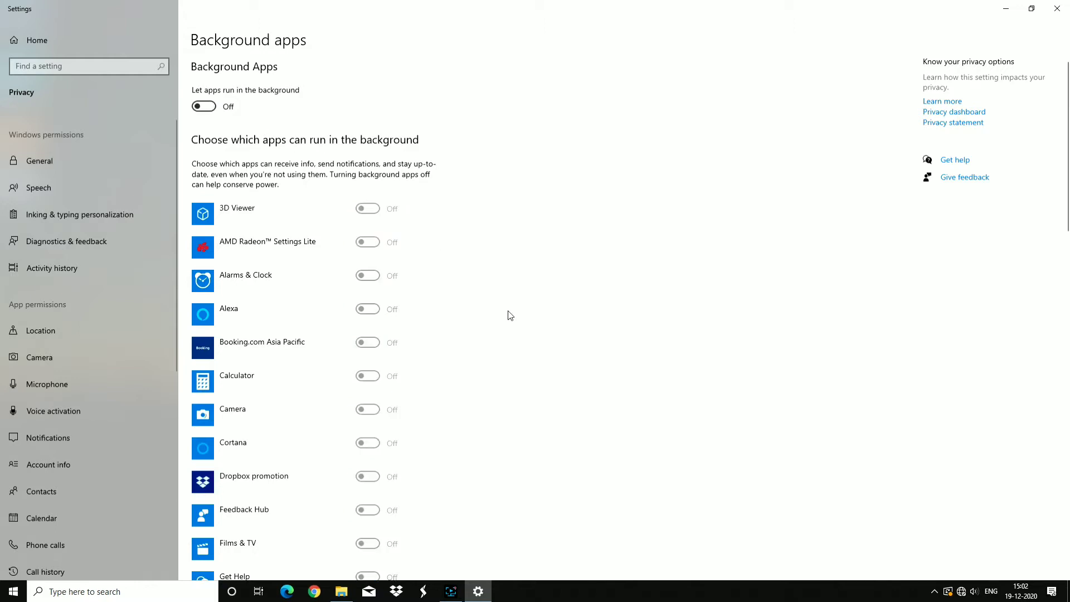
scroll(510, 316, down, 20)
scroll(510, 315, up, 20)
scroll(379, 390, down, 5)
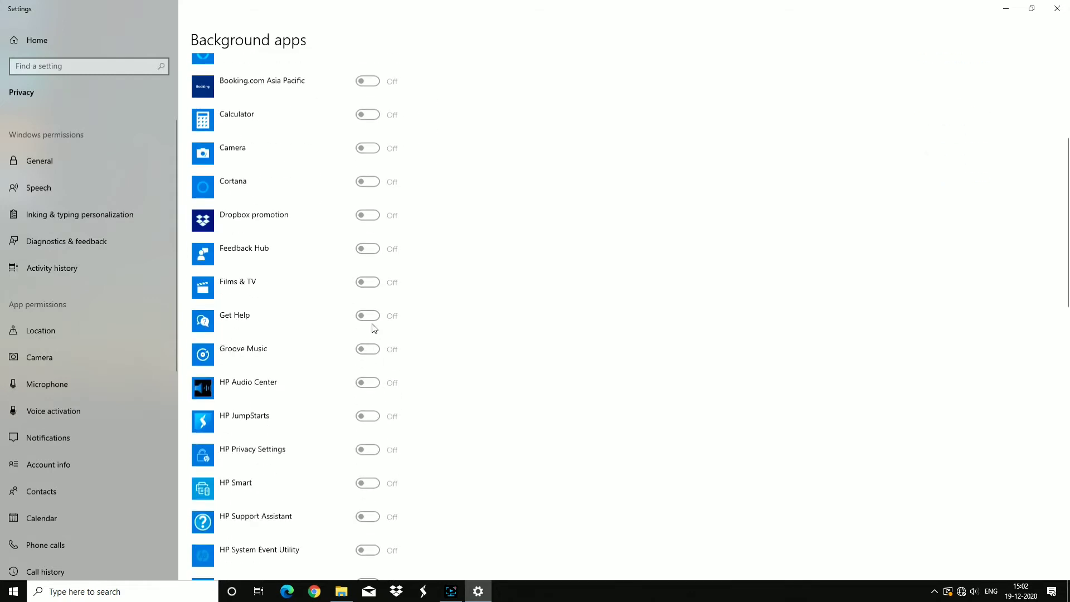
scroll(377, 408, up, 5)
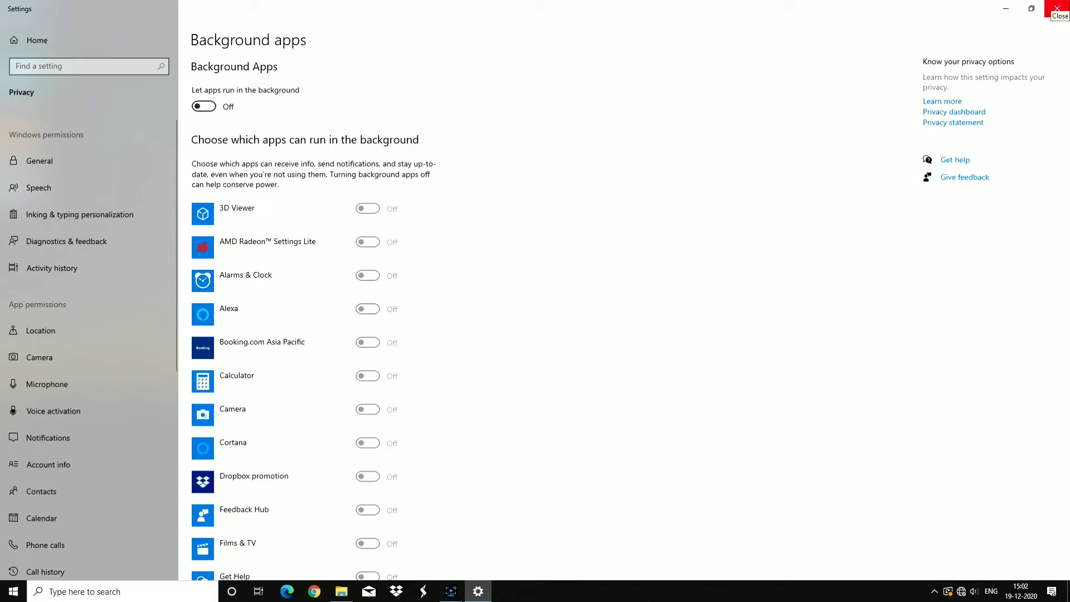
click(1057, 8)
- Search Windows for "advance system" and open View advanced system settings
key(super)
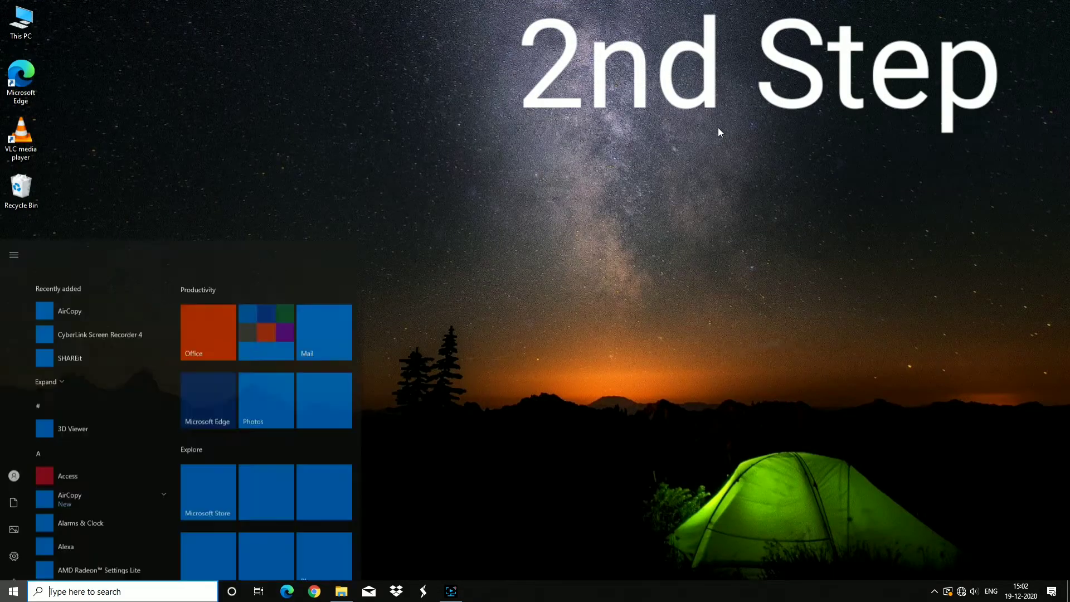
text(ad)
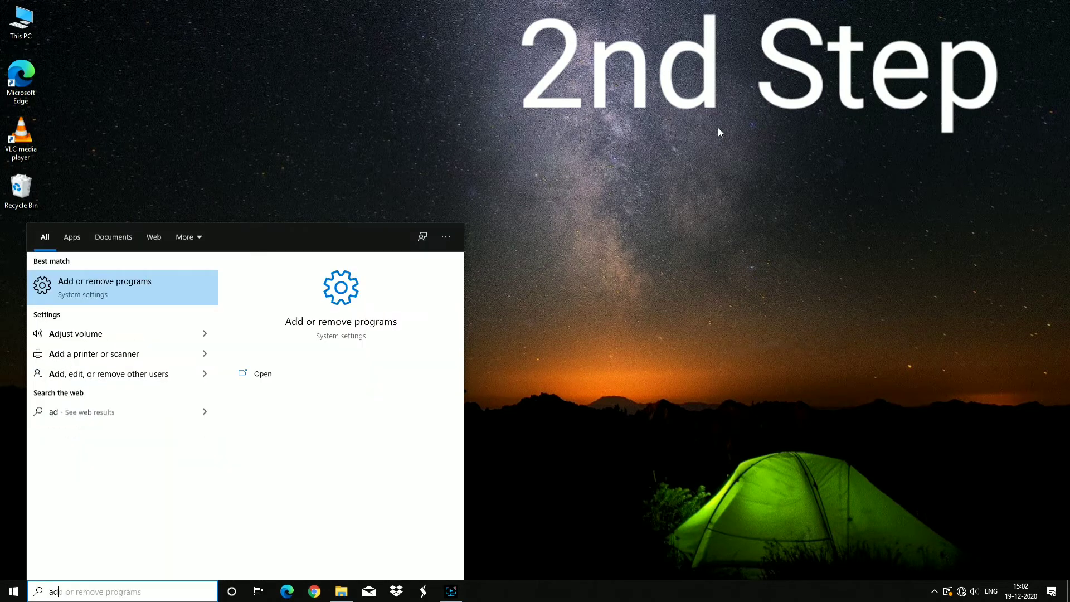
text(vance s)
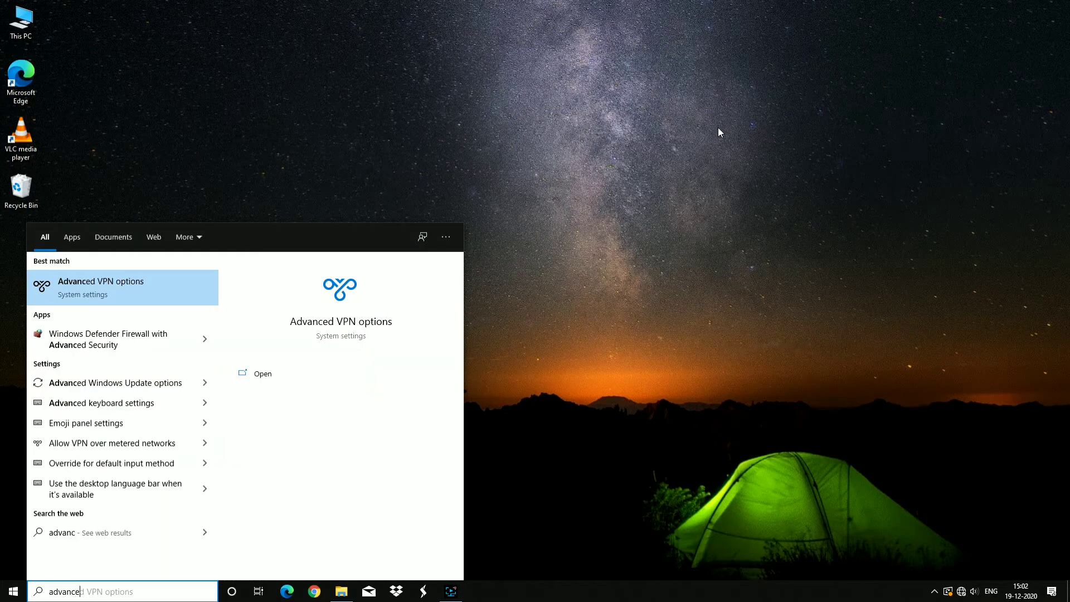
text(yste)
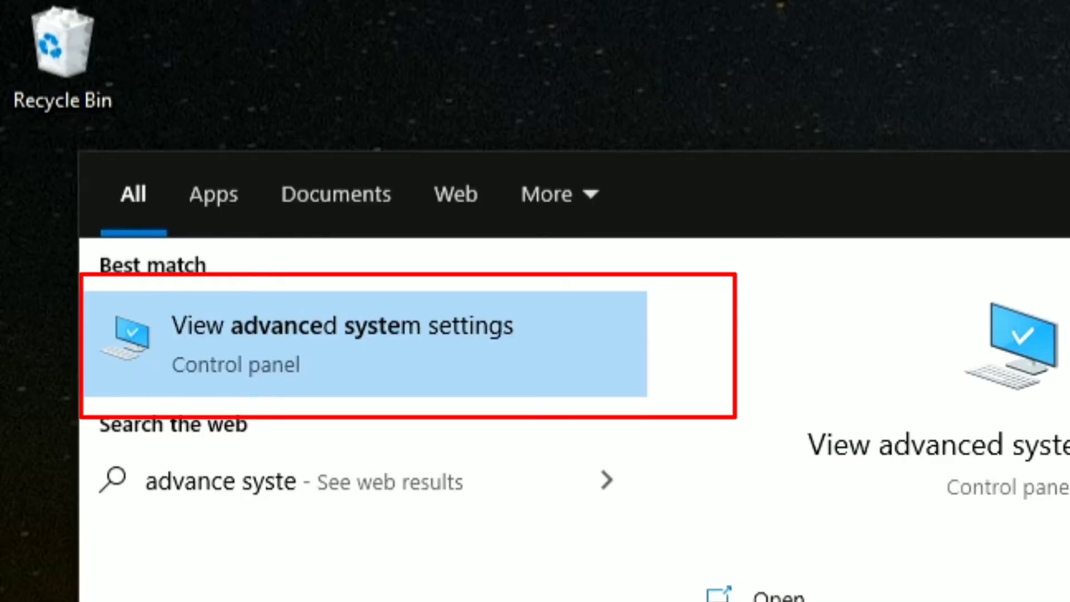
text(e)
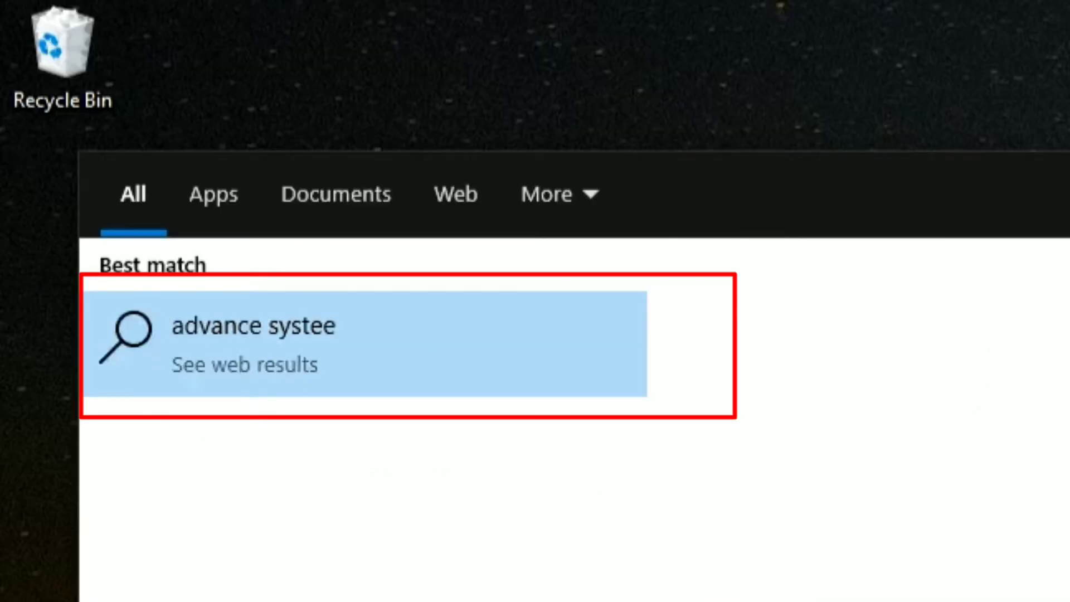
key(BackSpace)
text(m)
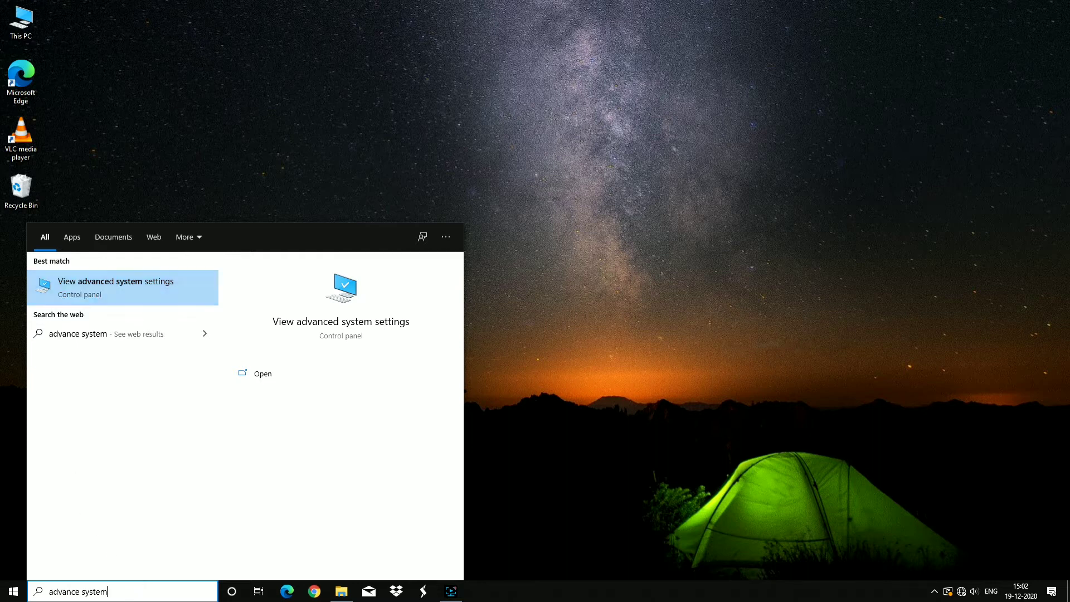
click(145, 283)
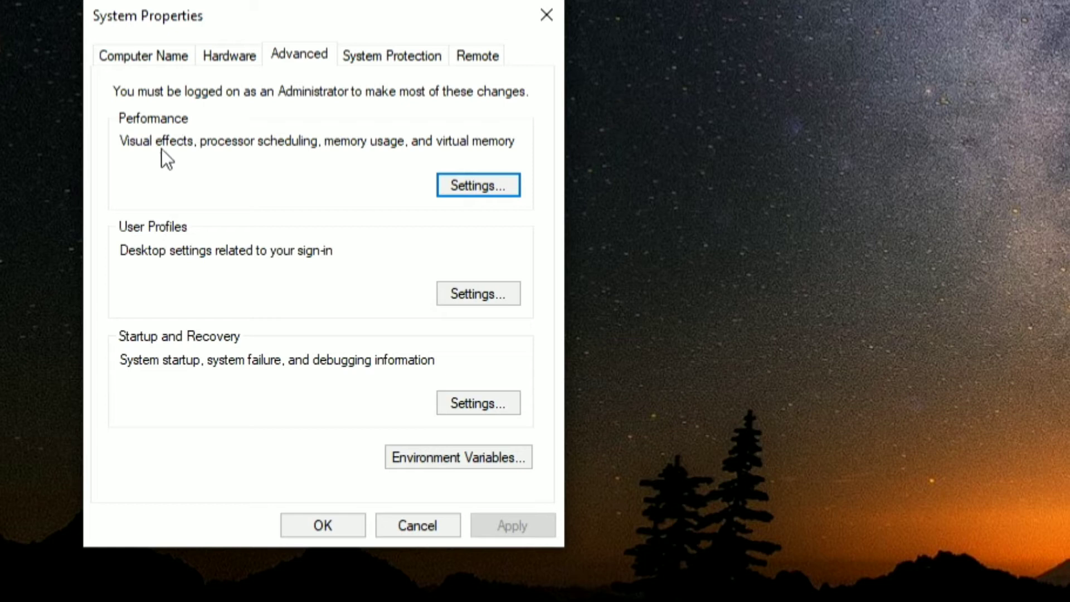
- Set the Performance visual effects to Adjust for best performance and close System Properties
click(477, 184)
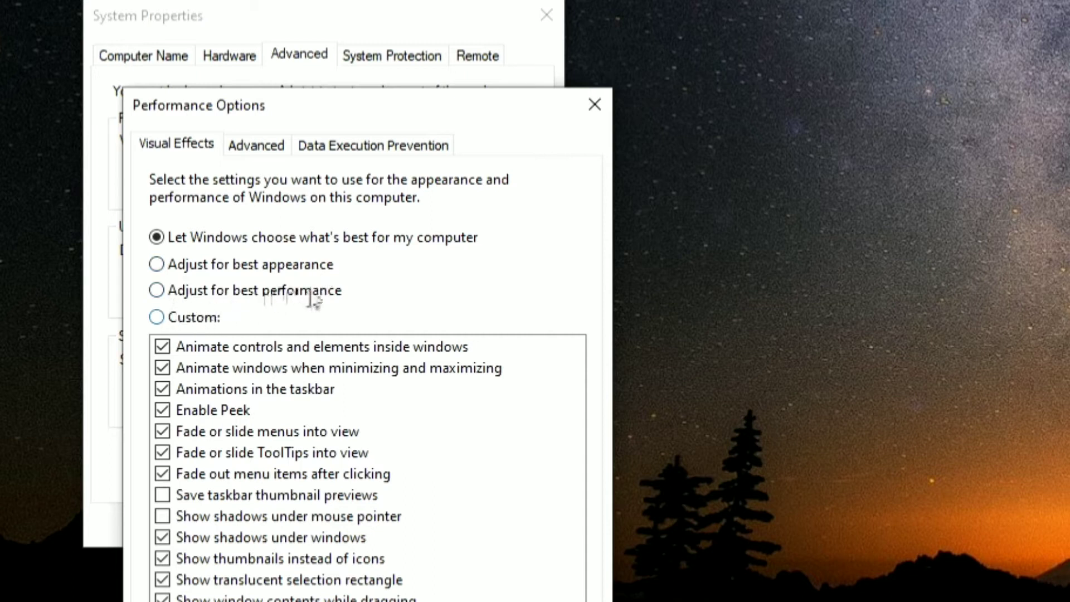
click(278, 295)
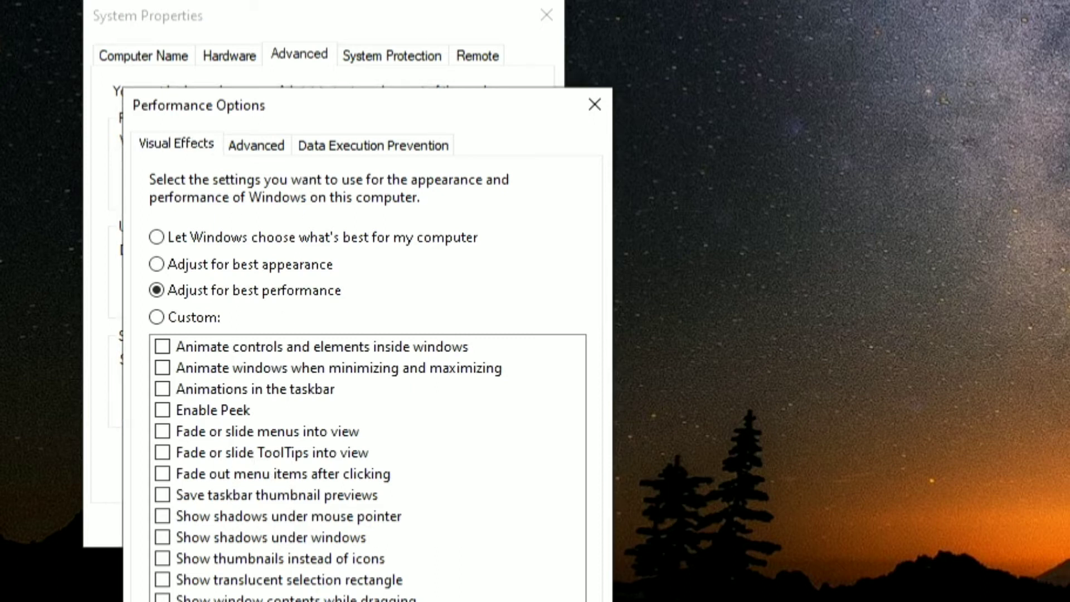
key(Return)
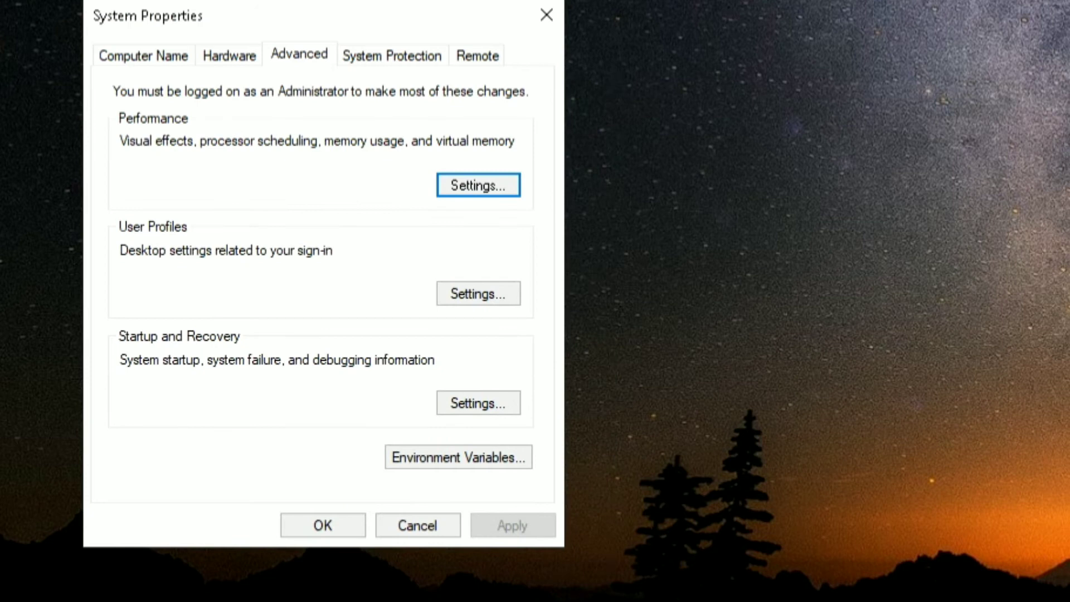
click(487, 189)
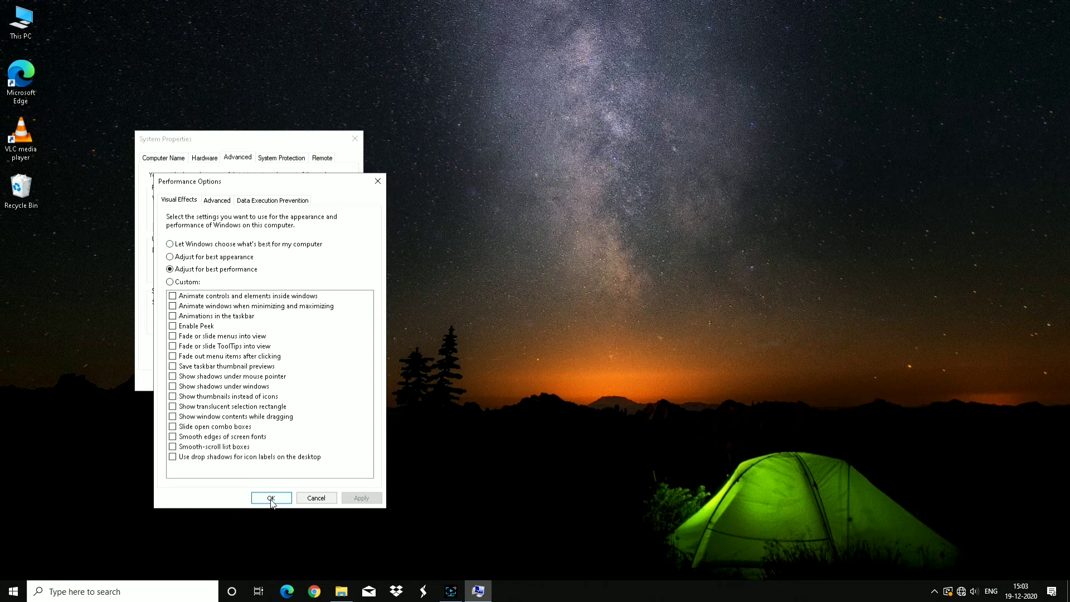
click(271, 498)
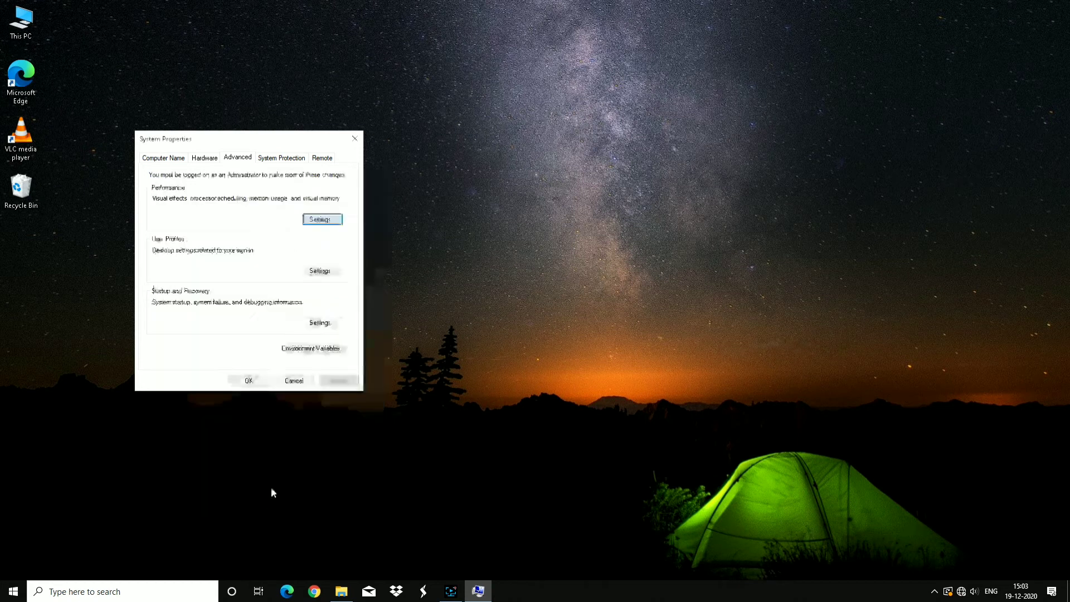
click(241, 378)
right_click(249, 203)
click(266, 238)
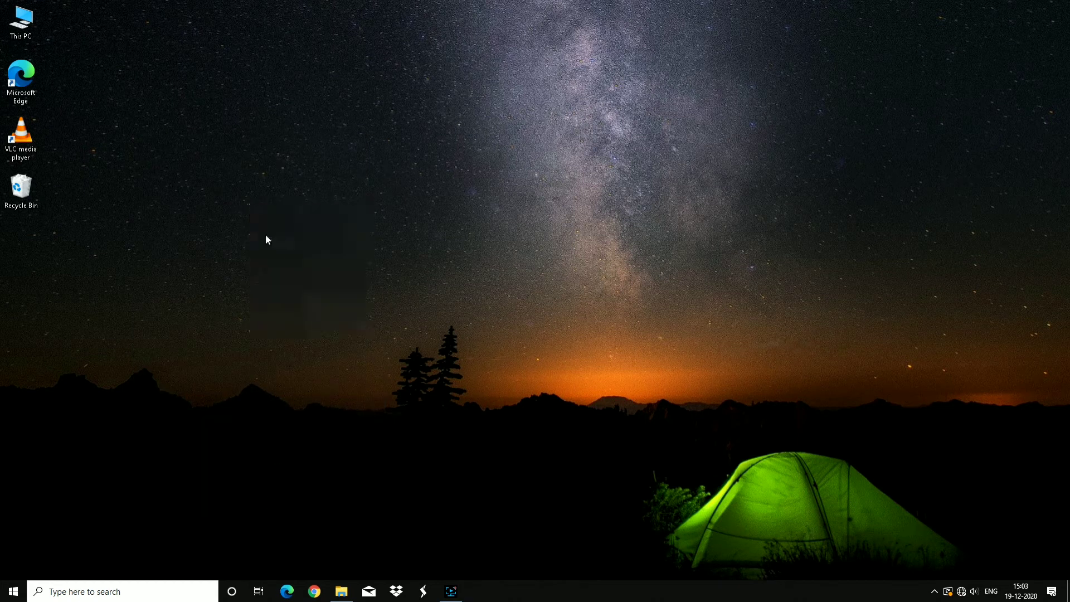
double_click(21, 22)
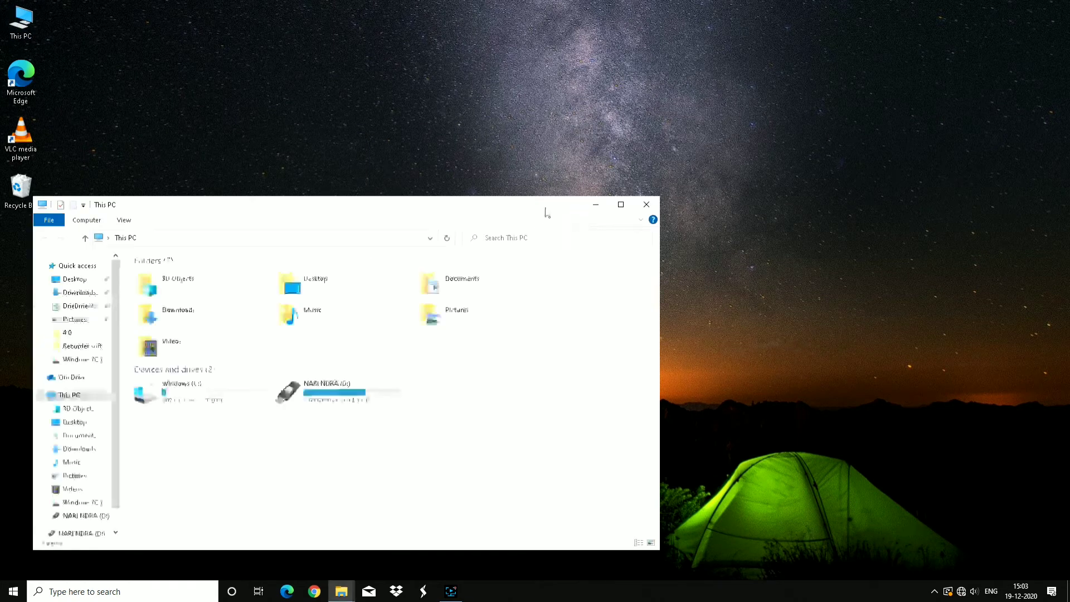
click(623, 207)
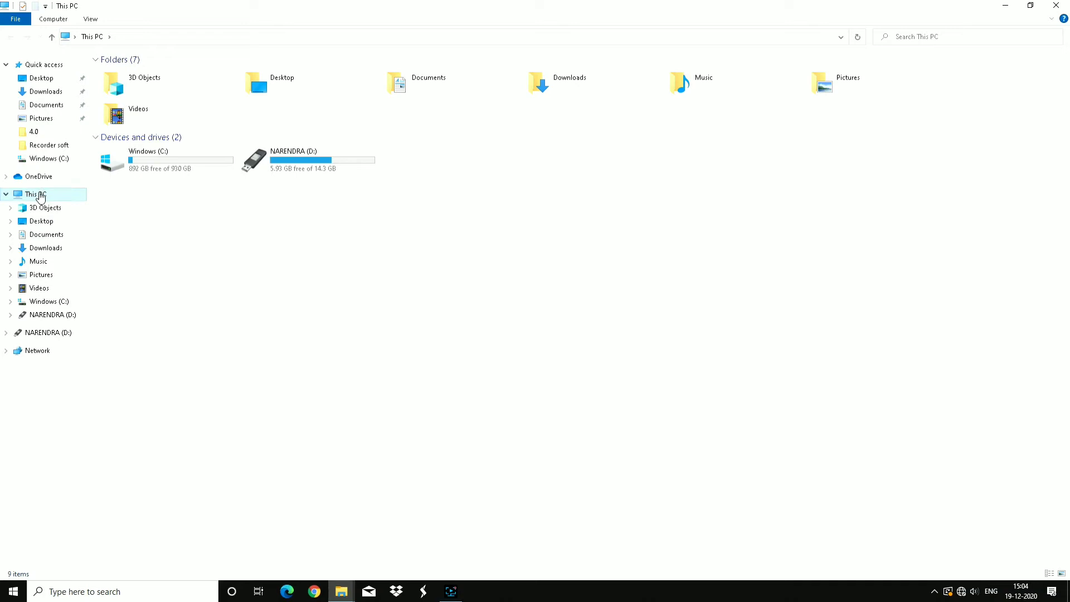
double_click(142, 169)
double_click(126, 119)
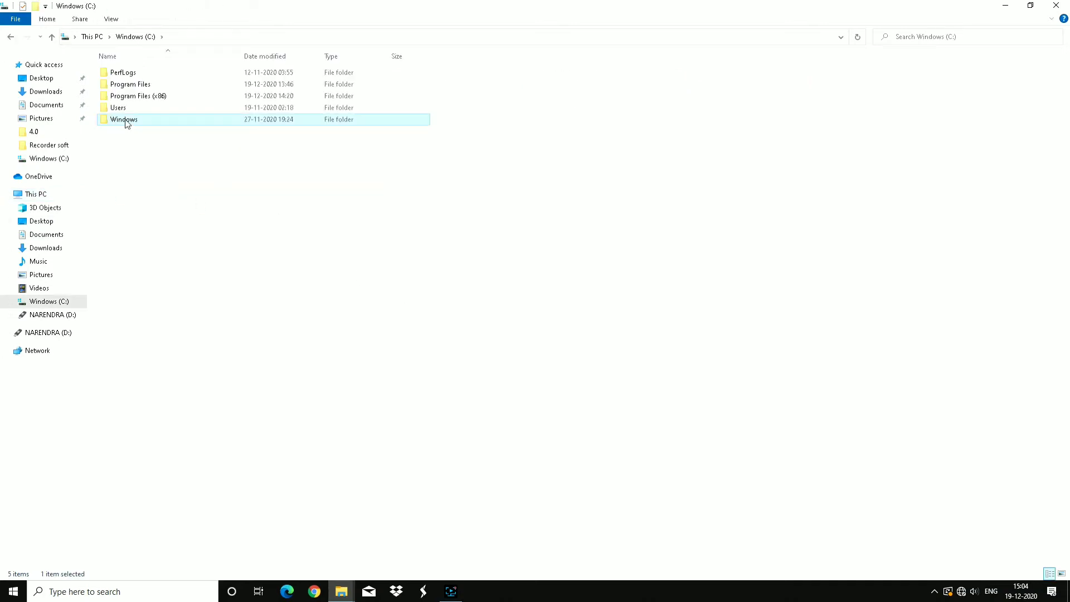
click(1056, 5)
right_click(603, 179)
right_click(434, 129)
click(463, 160)
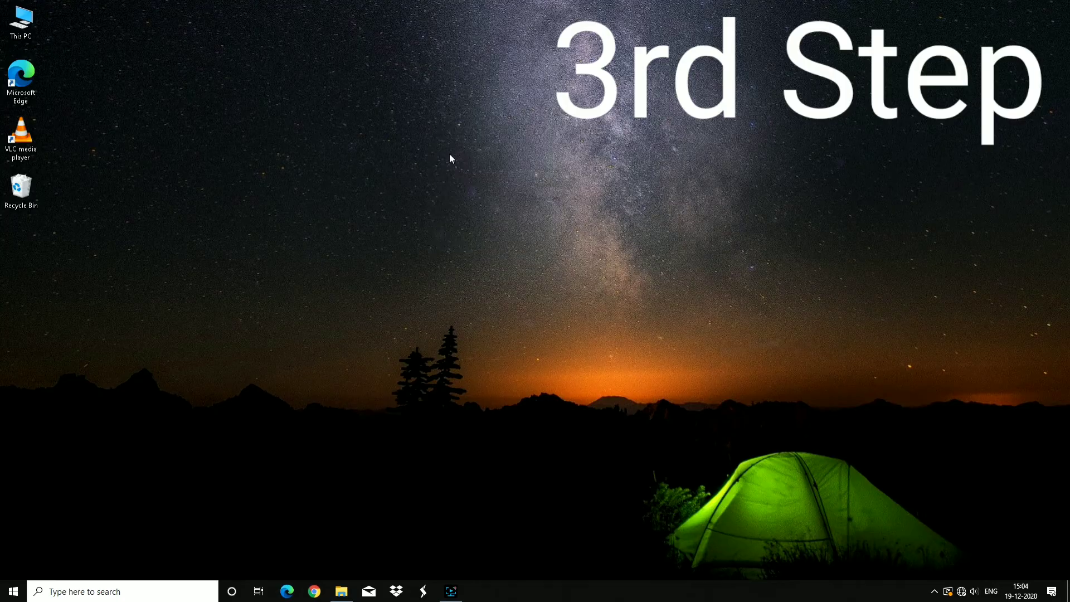
- Open the prefetch folder inside the Windows folder on drive C: from This PC
double_click(28, 28)
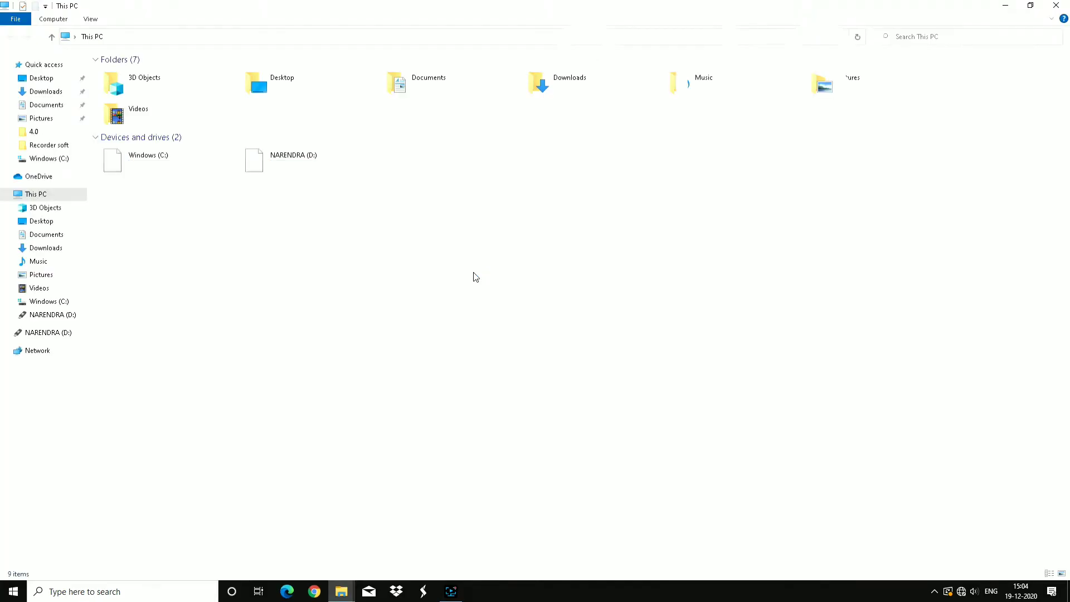
double_click(175, 166)
double_click(131, 118)
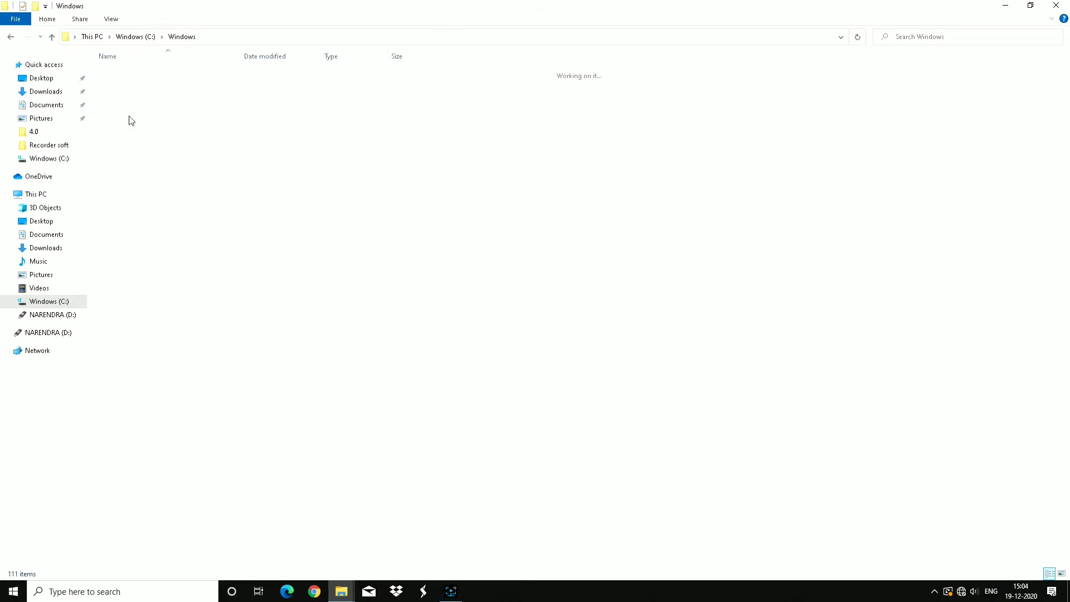
click(142, 162)
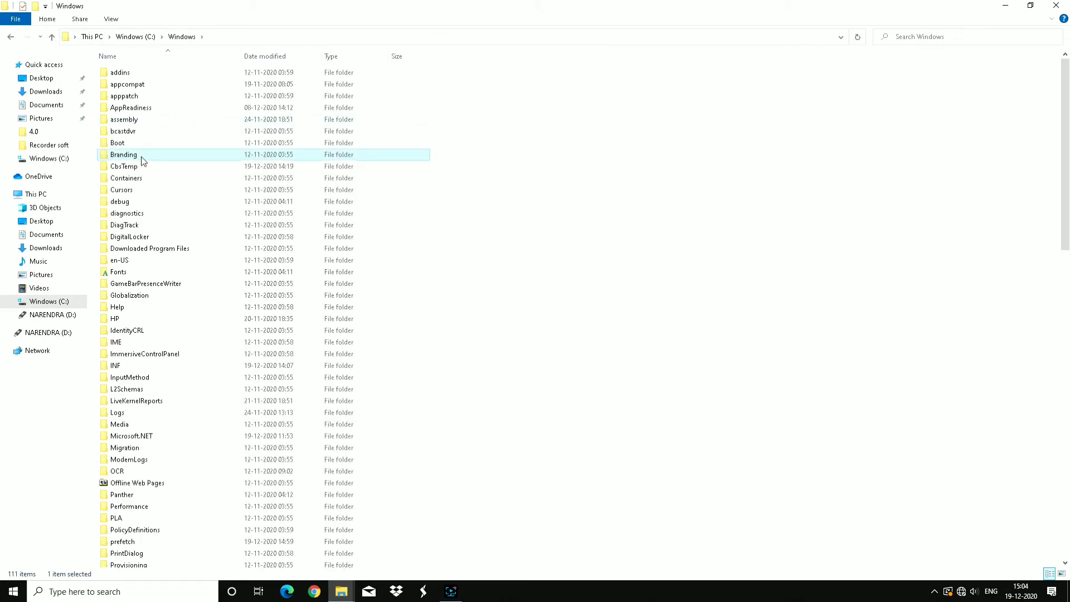
key(p)
key(p)
key(p)
key(p)
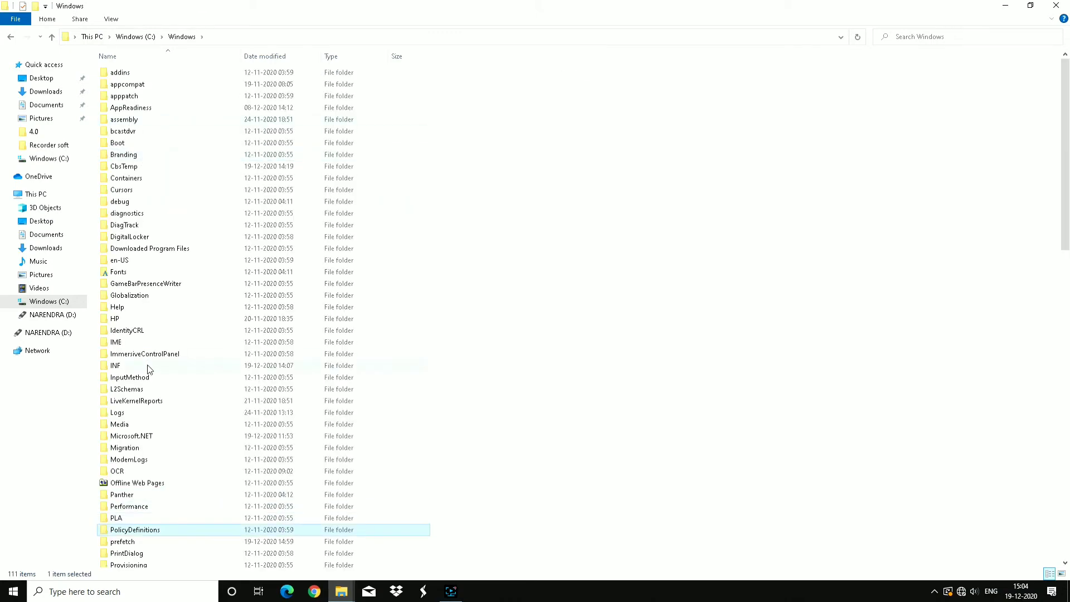
click(124, 547)
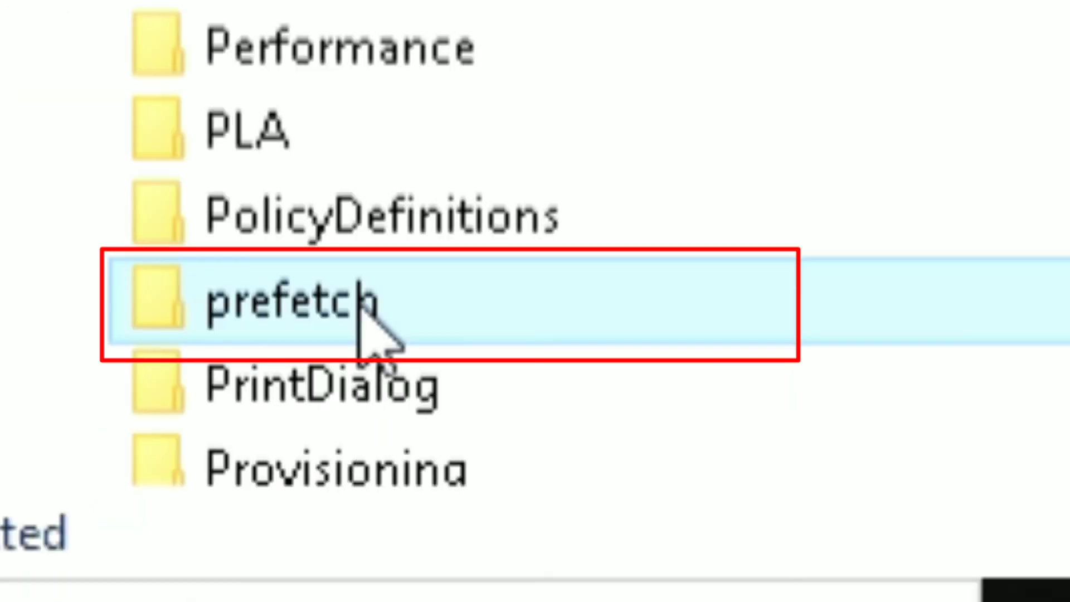
click(549, 310)
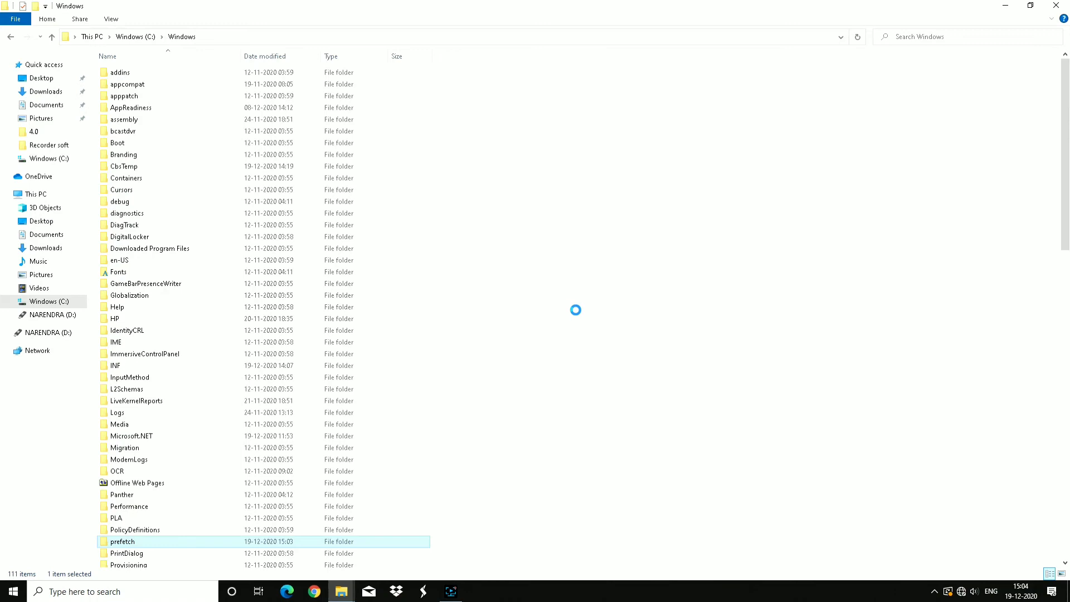
- Select everything in the prefetch folder and permanently delete it
click(184, 259)
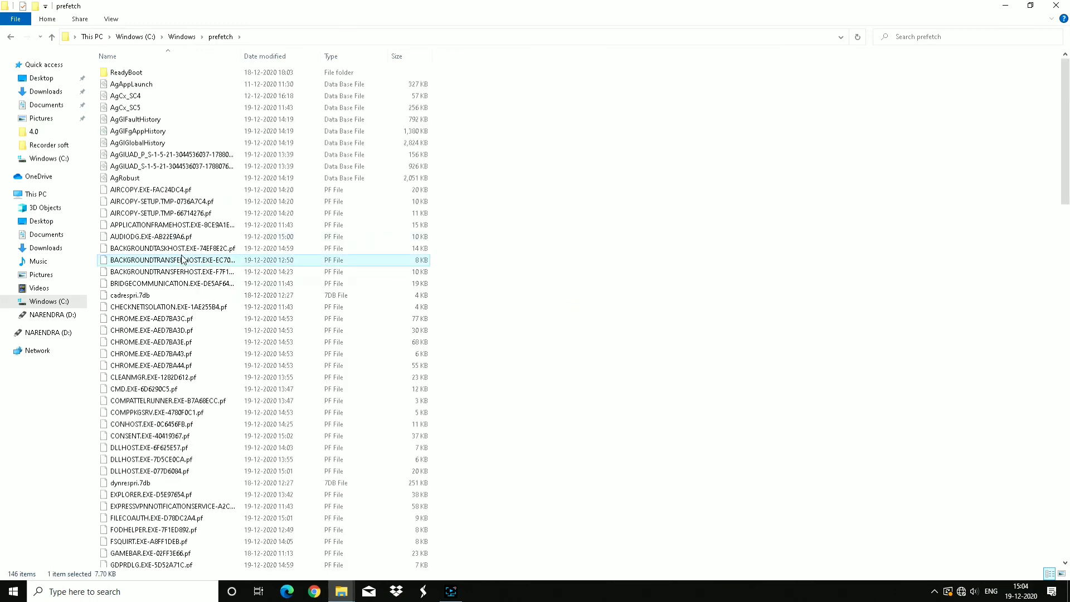
scroll(194, 362, down, 15)
scroll(194, 362, down, 18)
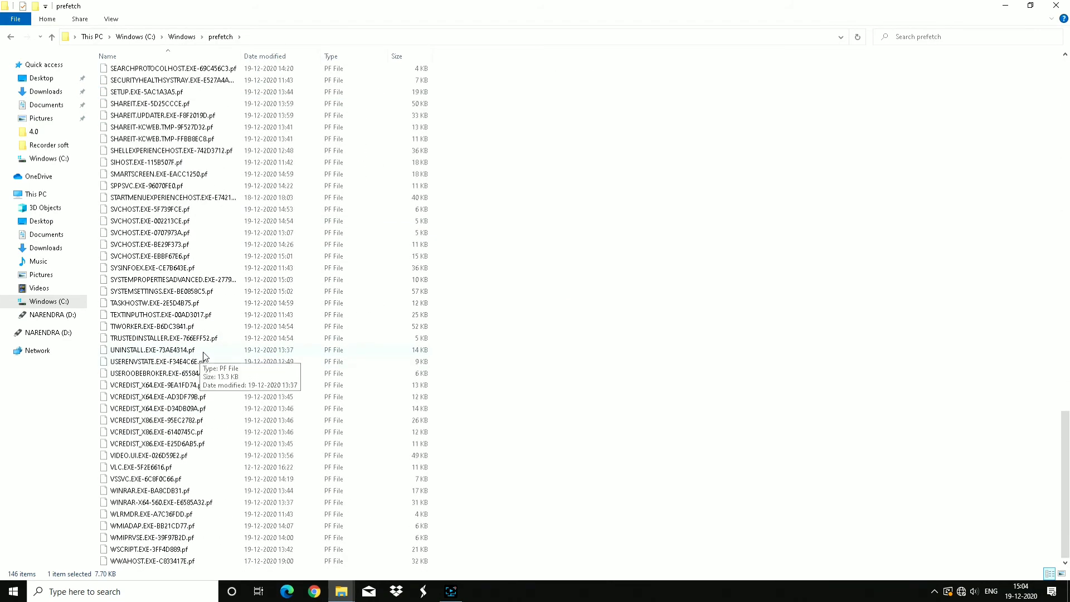
scroll(206, 355, up, 20)
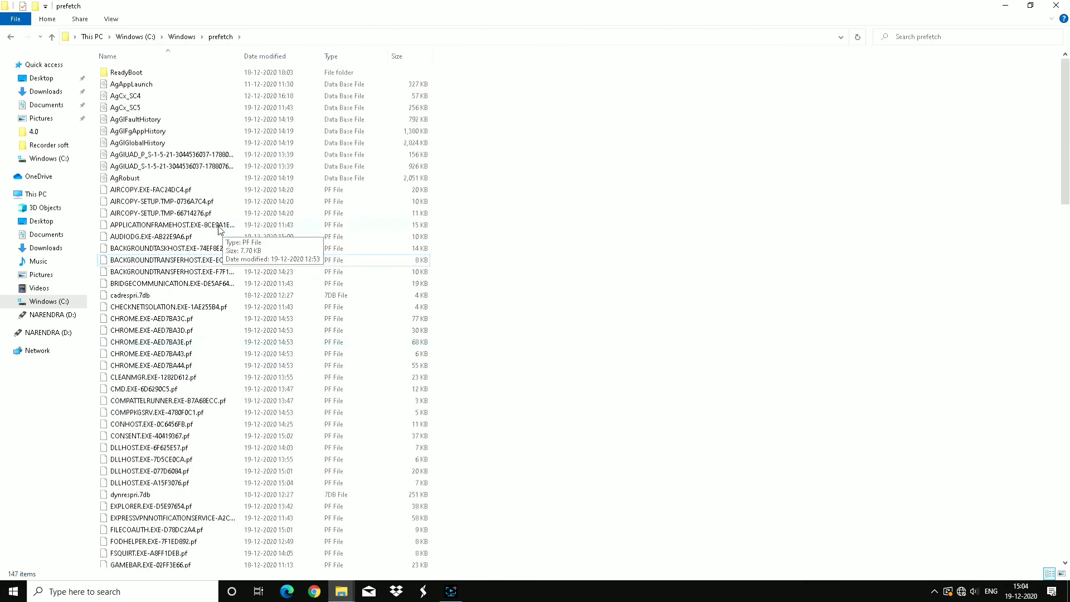
click(192, 224)
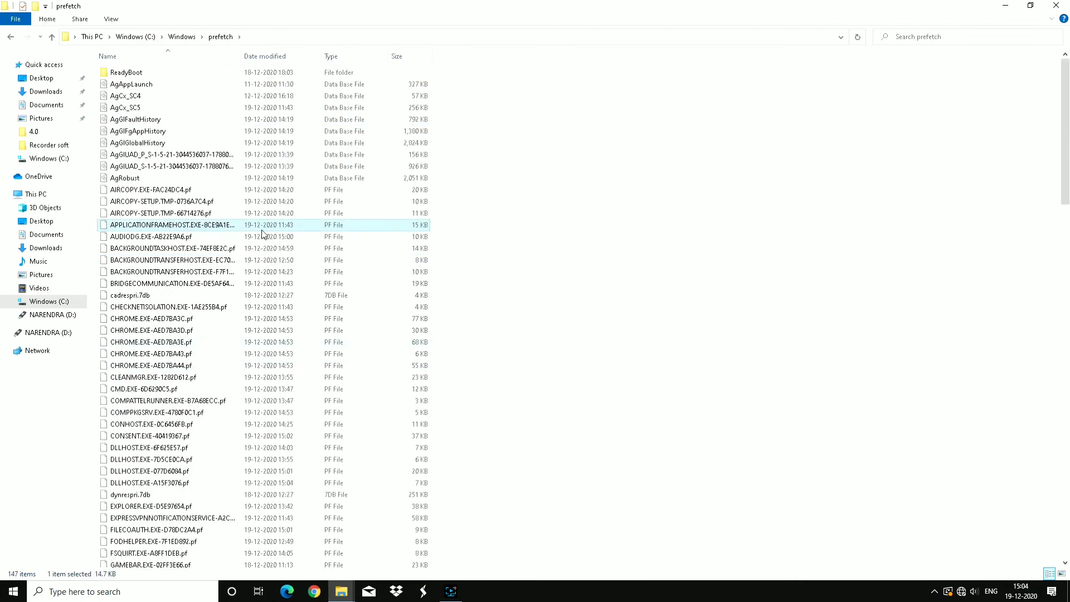
key(ctrl+a)
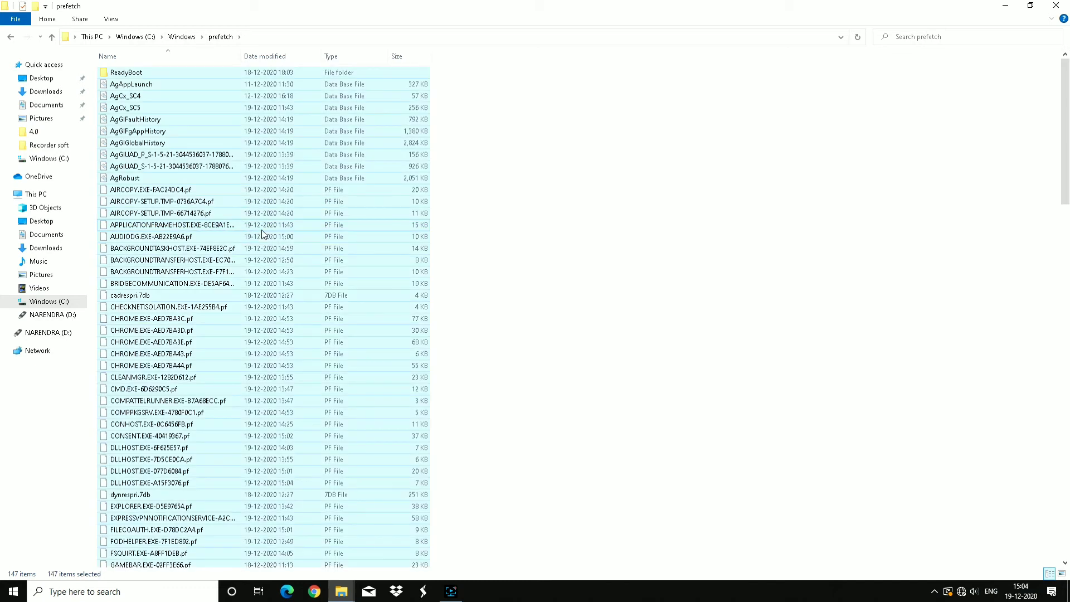
key(shift+Delete)
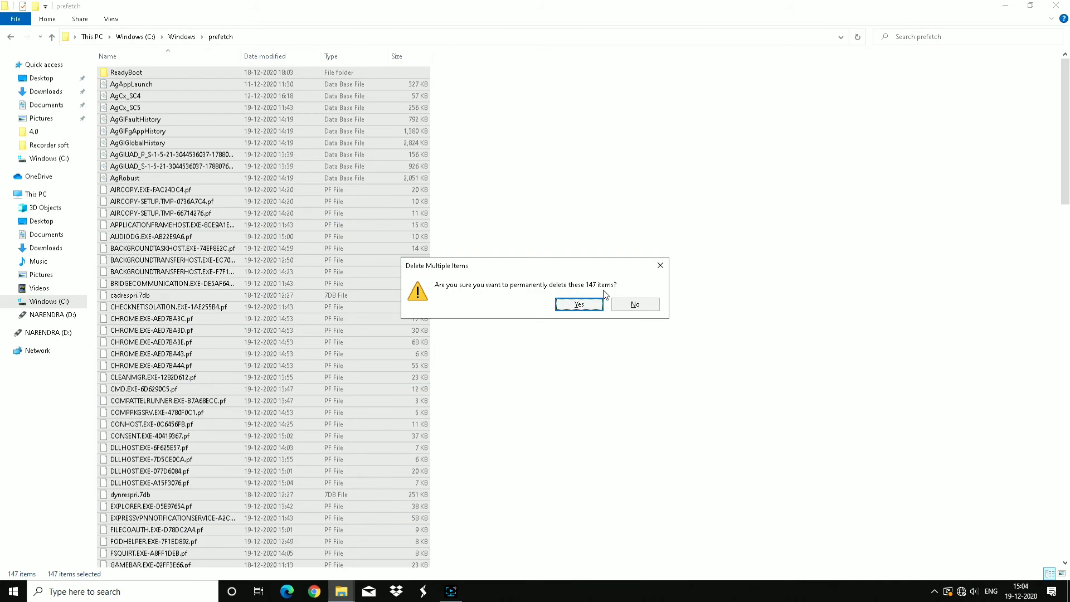
click(580, 306)
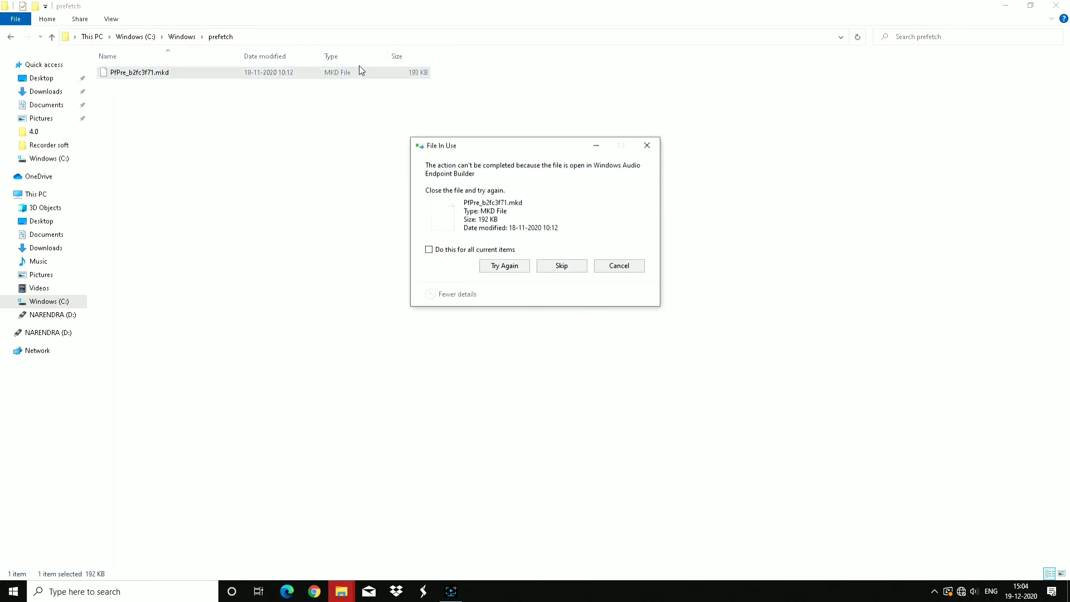
- Skip all current items that are in use and close the prefetch folder window
click(429, 251)
click(563, 267)
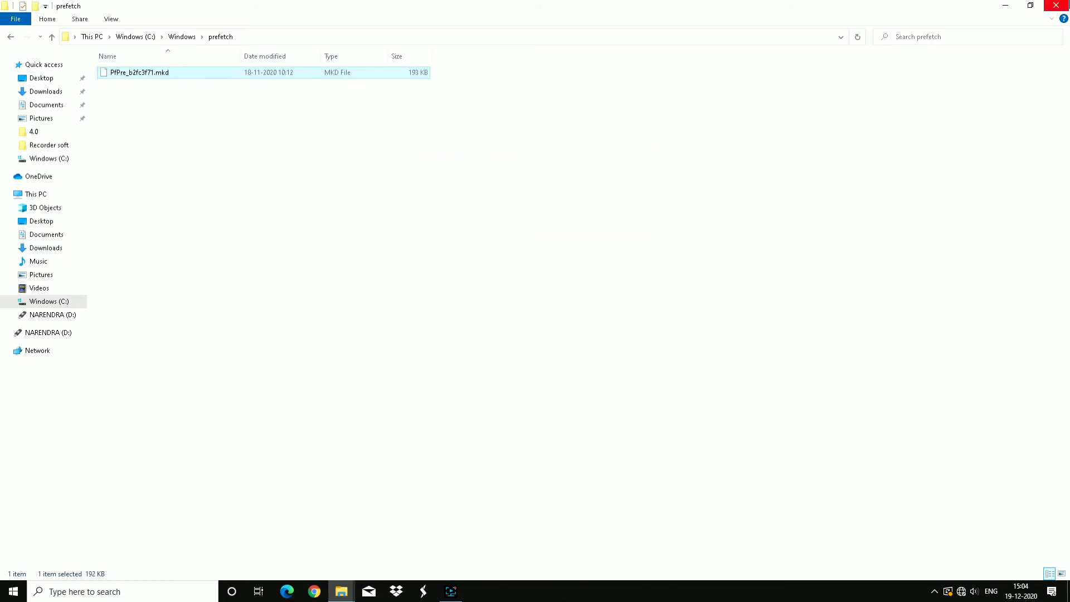
click(1056, 6)
- Open and close This PC from the desktop twice to check how quickly it responds
right_click(470, 99)
right_click(366, 98)
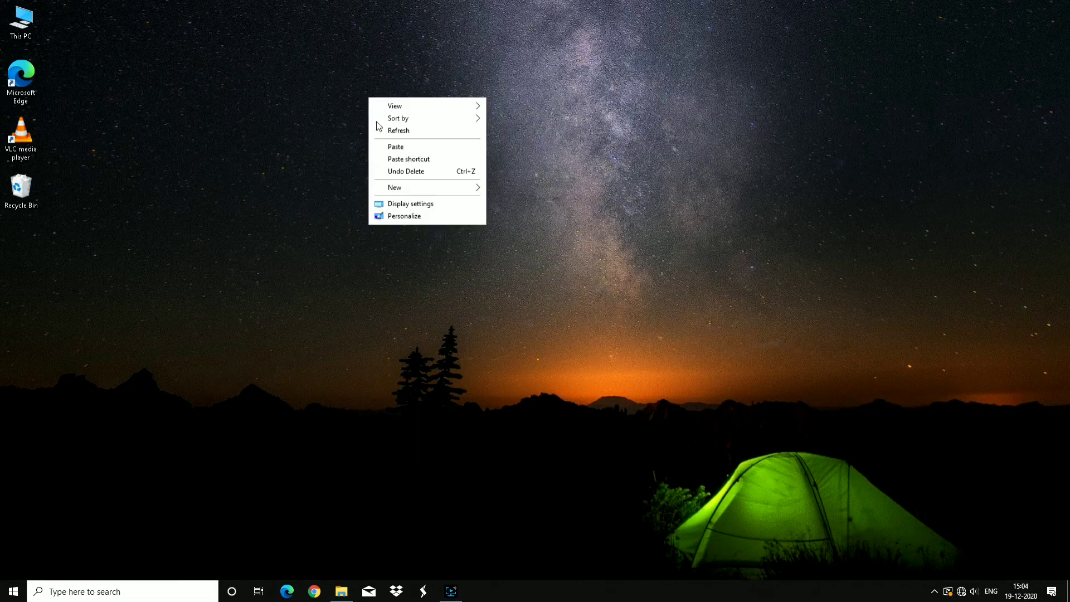
right_click(159, 78)
double_click(23, 22)
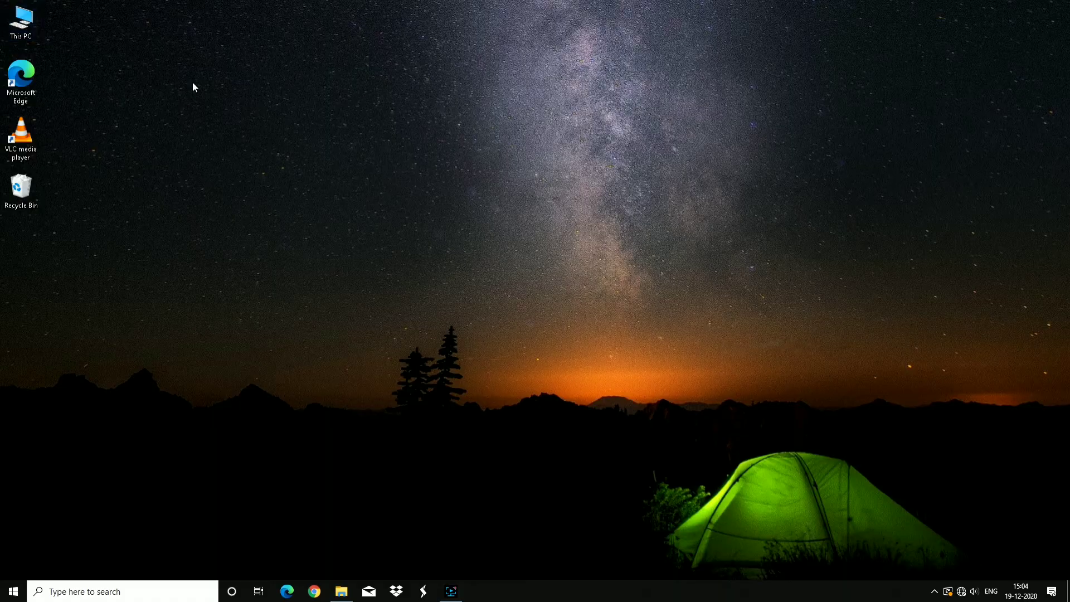
click(1058, 5)
right_click(482, 133)
click(218, 17)
double_click(20, 20)
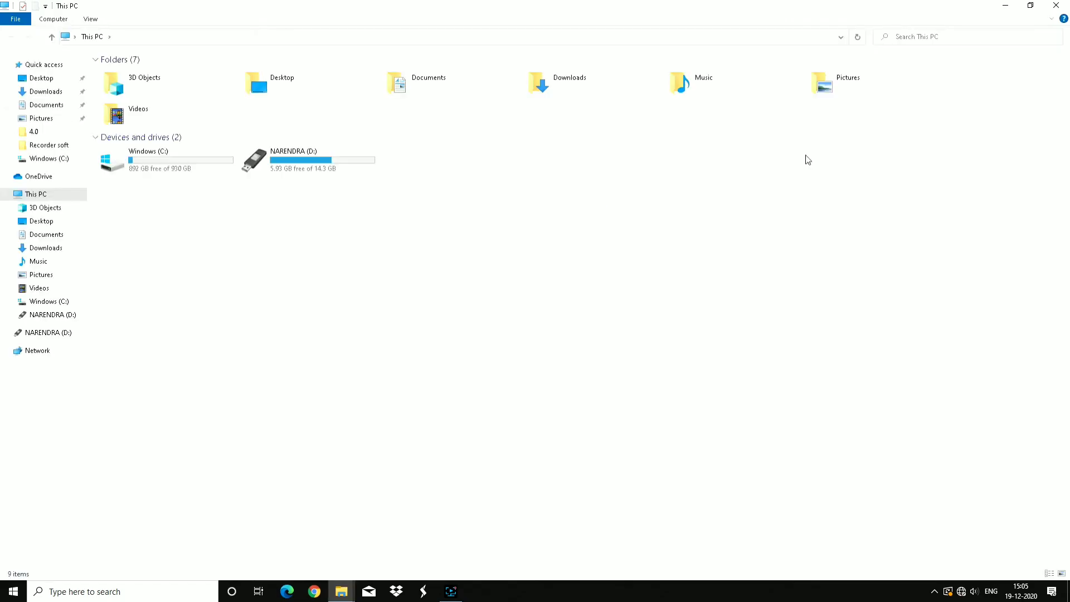
key(alt+F4)
right_click(510, 170)
click(537, 203)
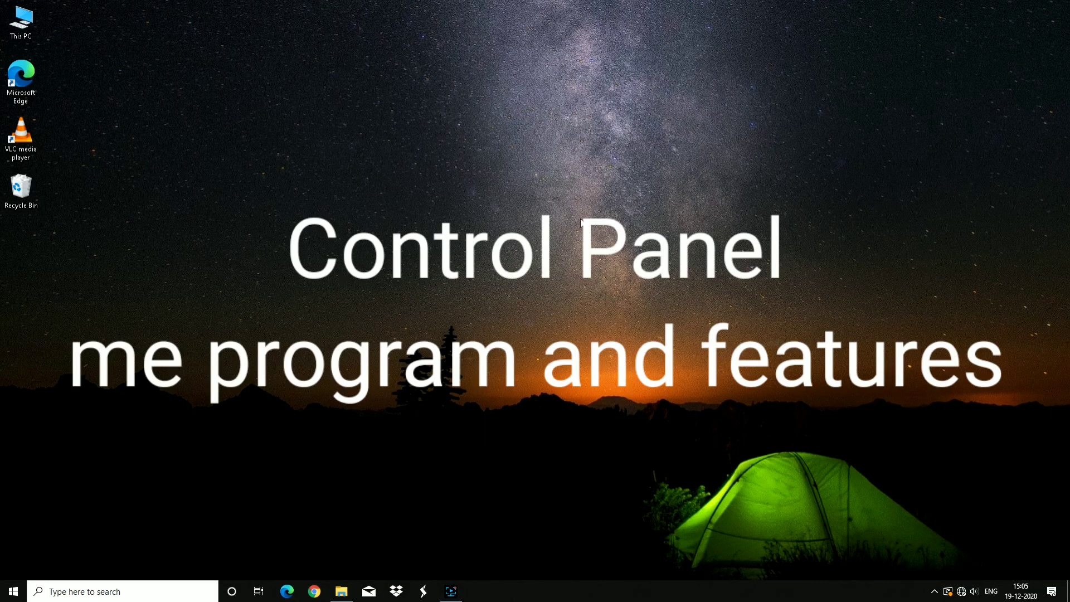
right_click(230, 196)
click(257, 226)
right_click(380, 179)
click(407, 212)
right_click(360, 173)
click(392, 205)
right_click(224, 287)
click(248, 319)
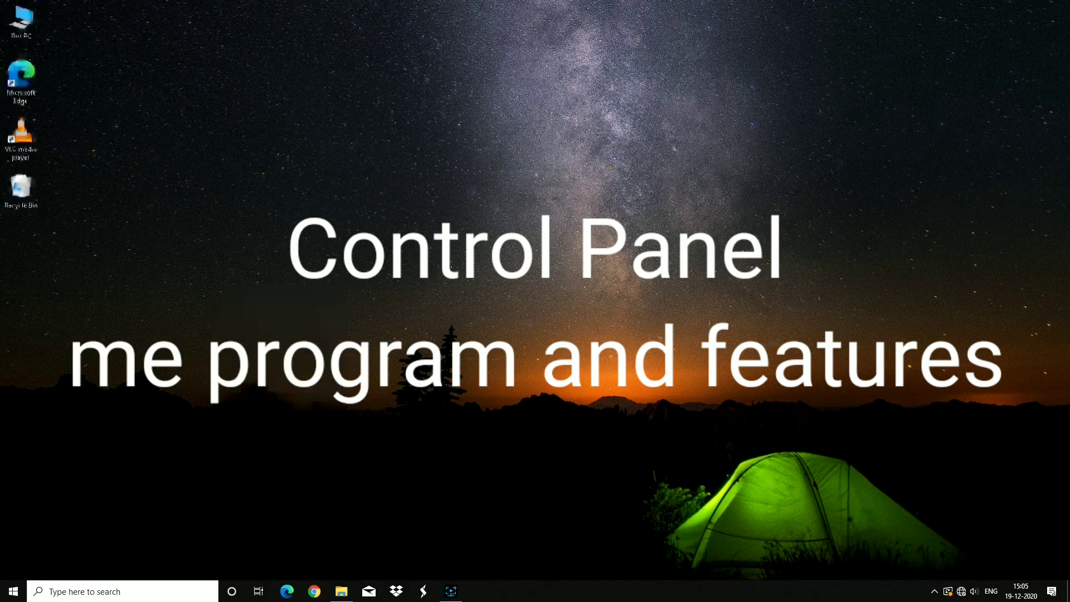
key(super+e)
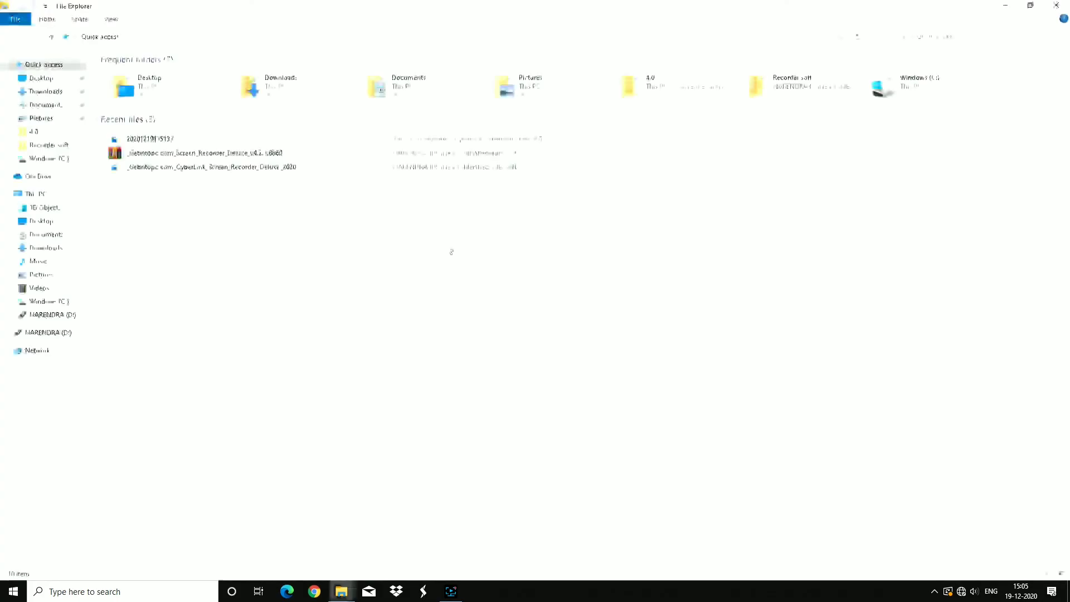
right_click(573, 112)
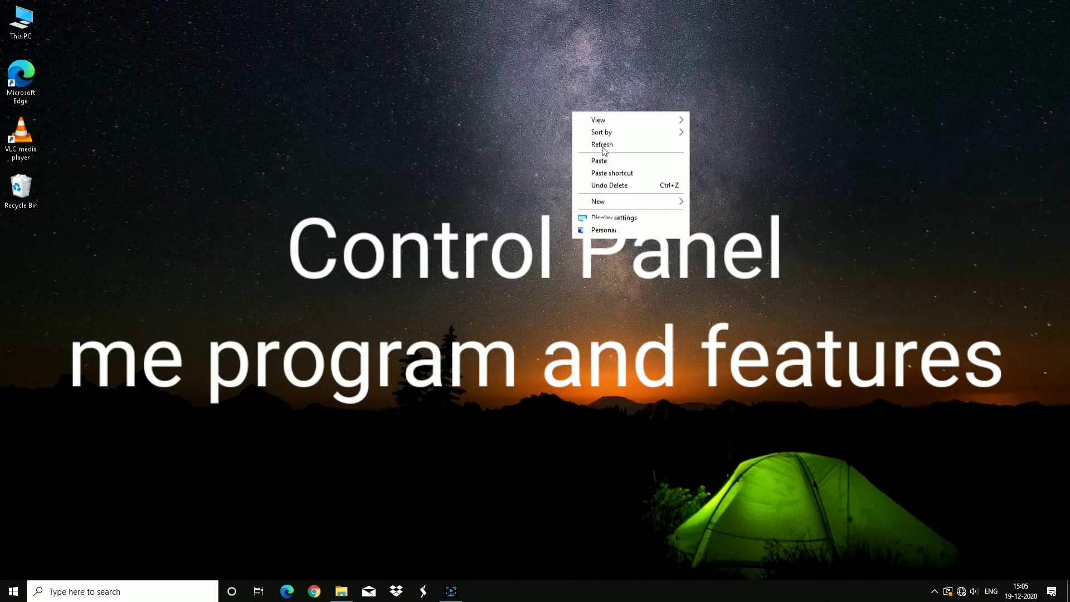
click(602, 147)
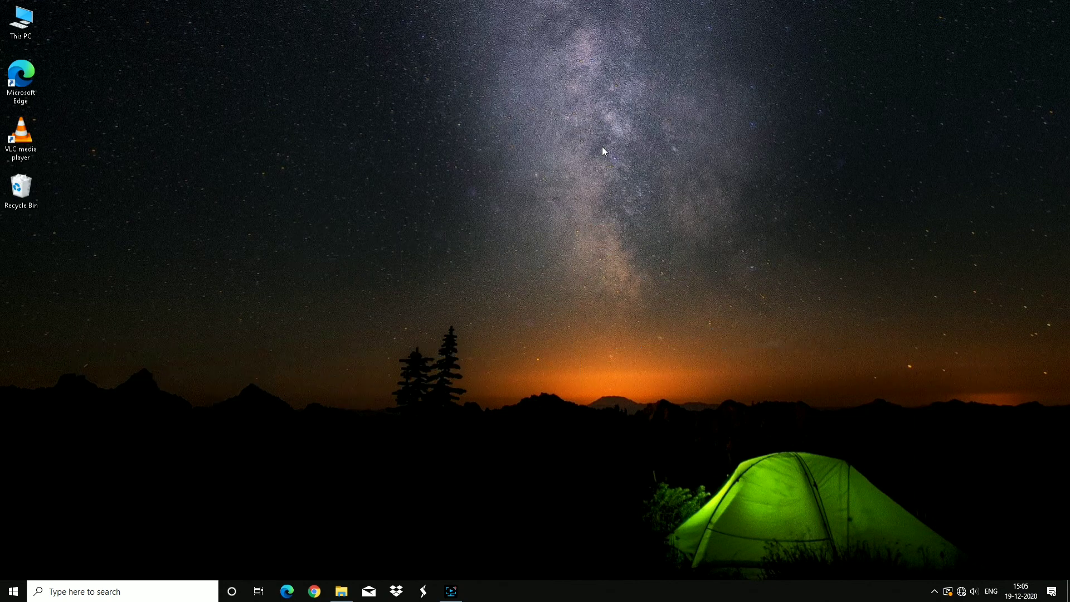
- Search Windows for "recent", open the This PC result and return to the desktop
key(super)
text(re)
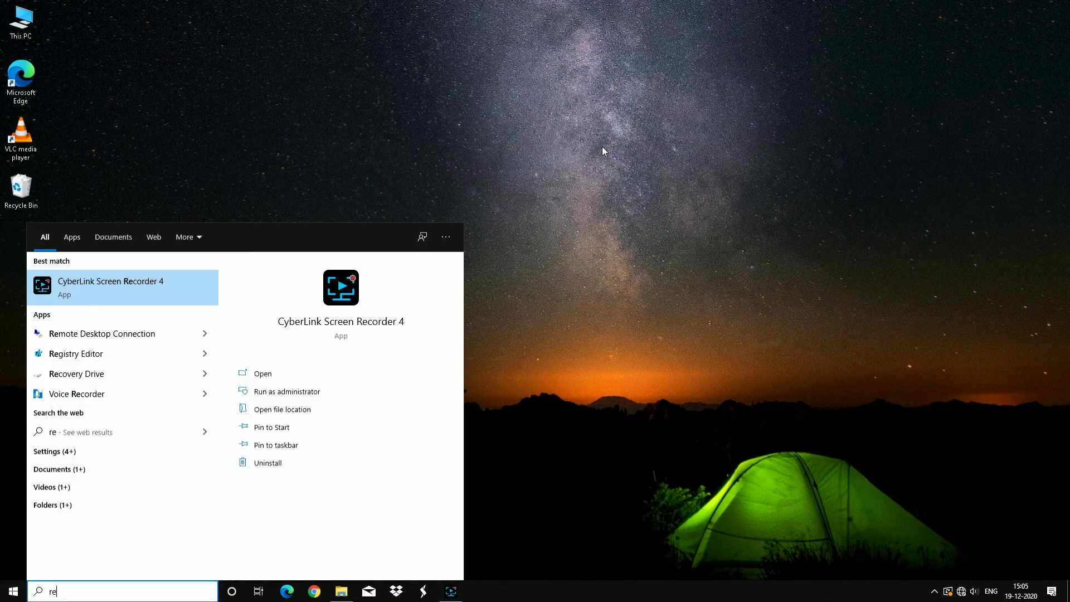
text(cent)
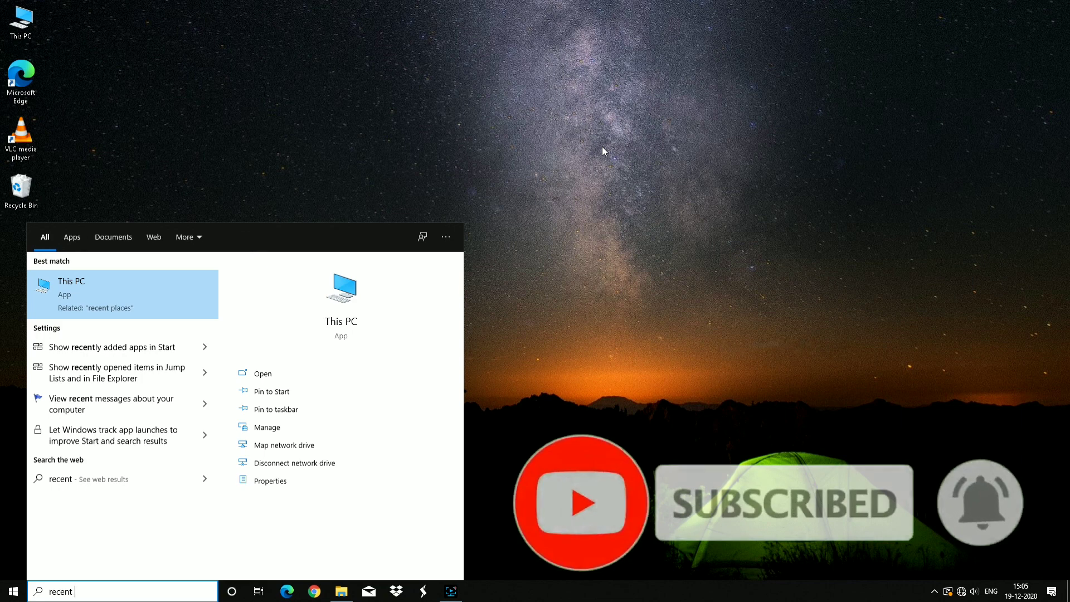
key(Return)
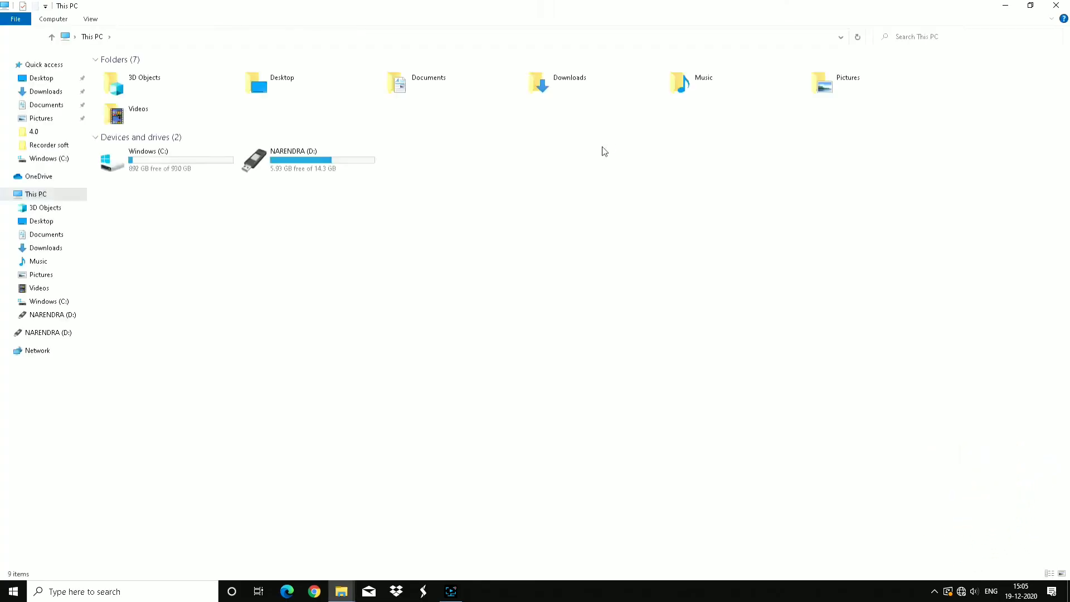
key(super+d)
right_click(642, 100)
click(666, 132)
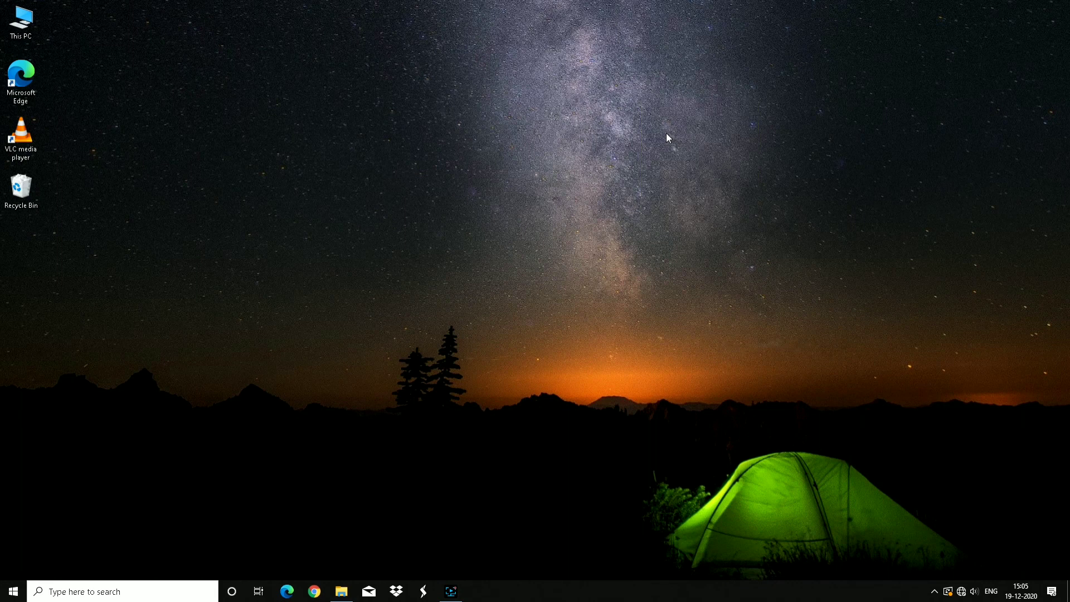
right_click(667, 133)
click(679, 166)
right_click(615, 2)
click(641, 36)
mouse_move(451, 591)
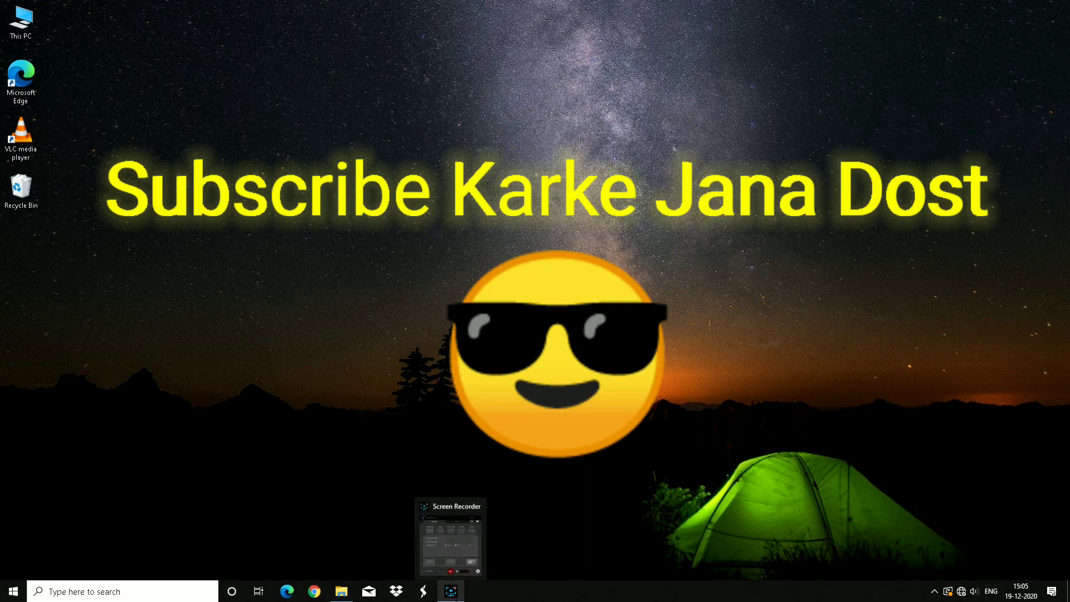